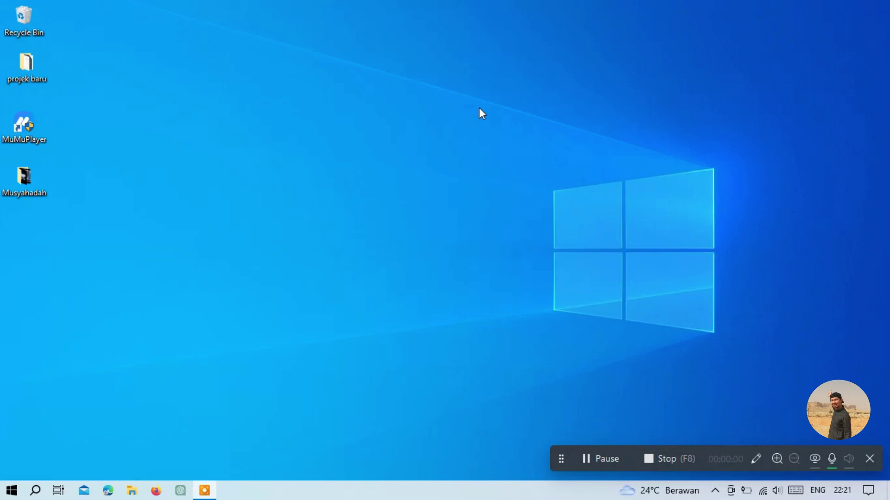
click(589, 462)
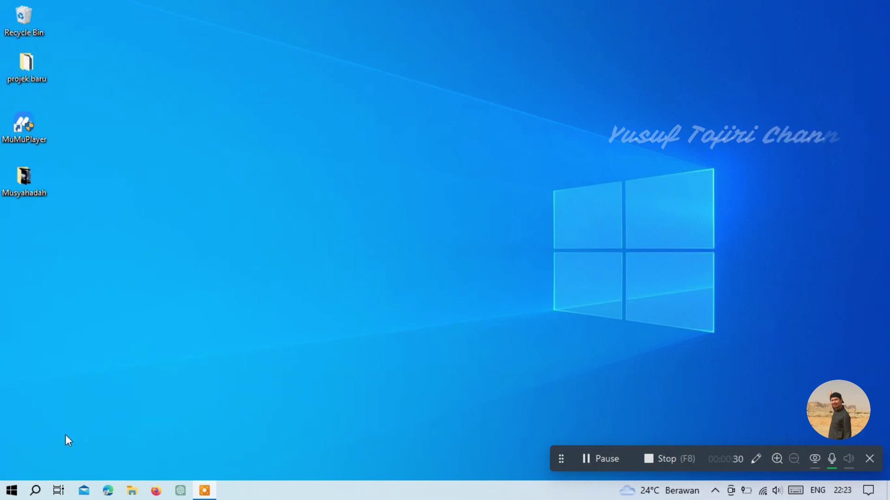
- Open the Graphics settings page from the Display section of Windows Settings
click(12, 492)
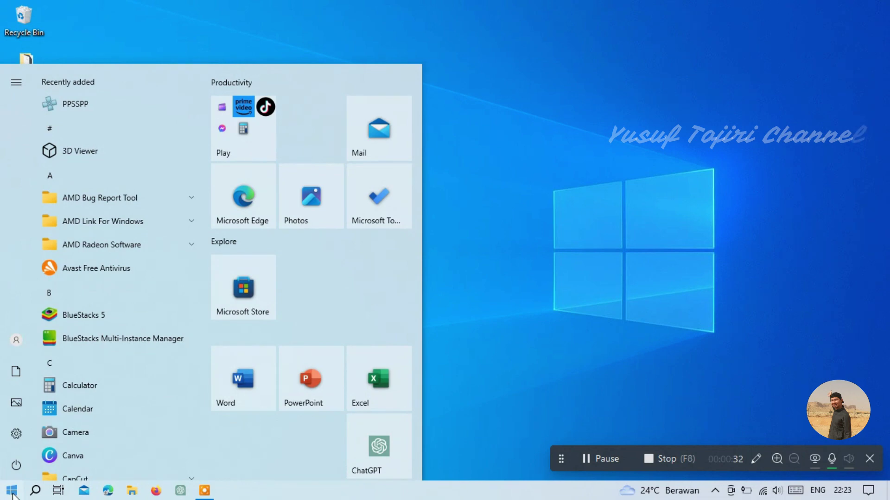
mouse_move(17, 444)
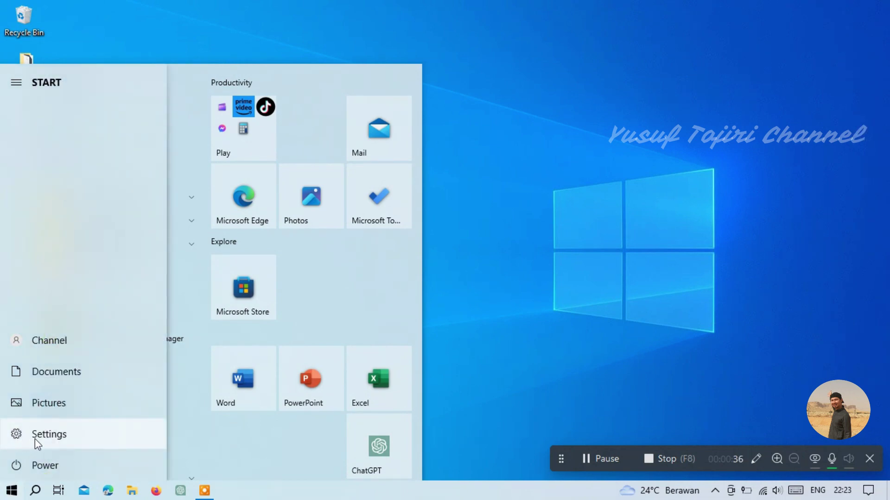
click(35, 438)
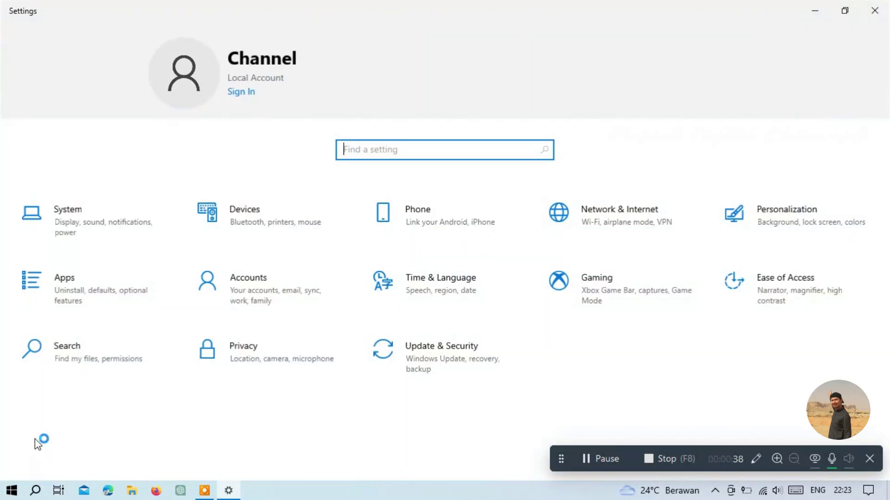
click(107, 234)
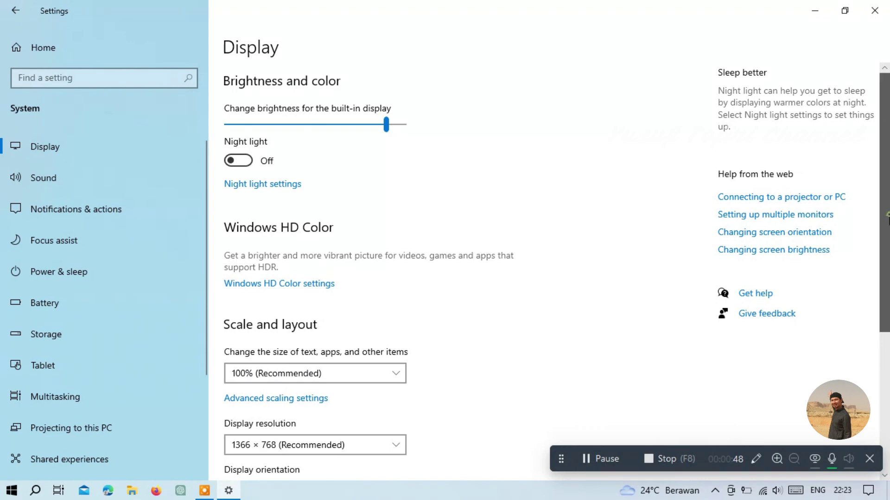
drag(889, 236, 888, 391)
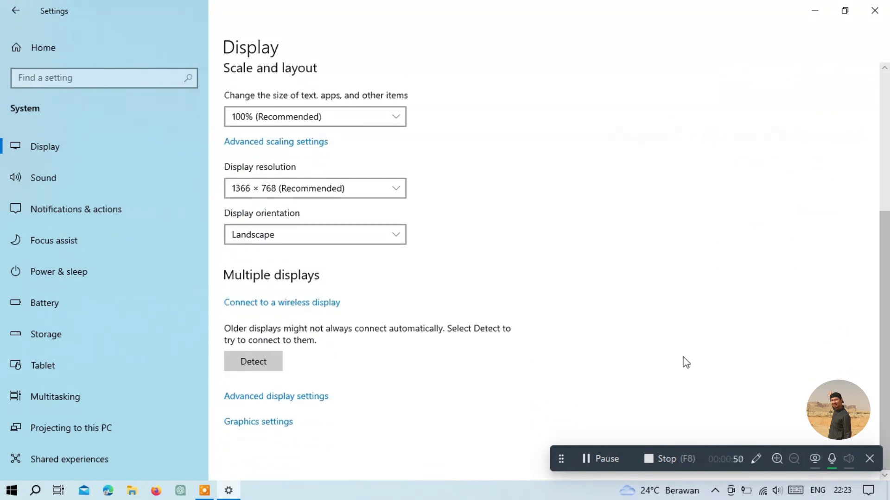
click(269, 425)
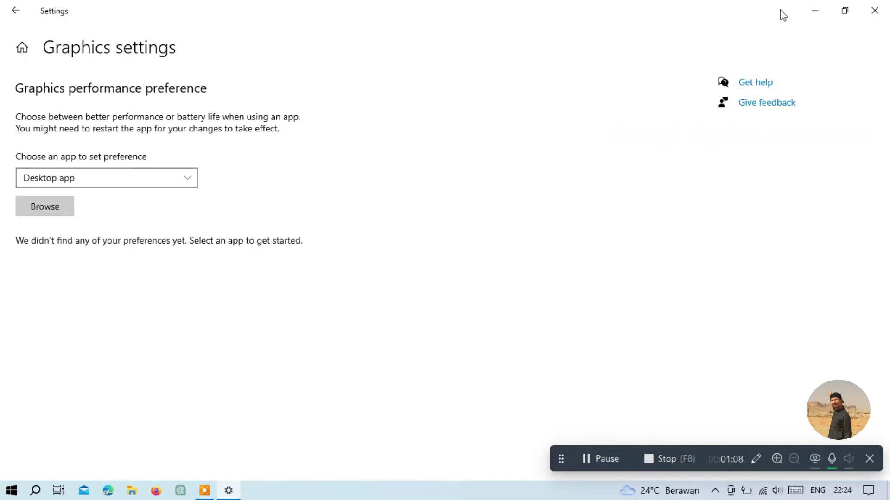
- Minimize Settings and open the file location of the MuMuPlayer desktop shortcut
click(812, 13)
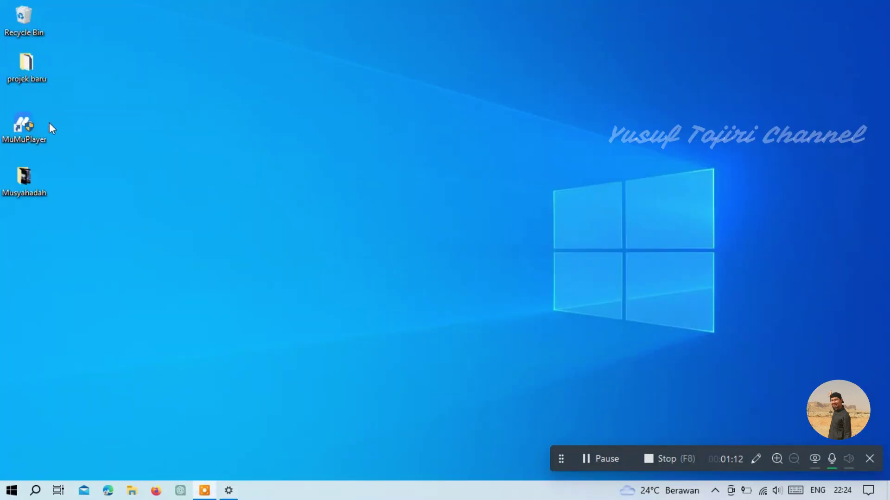
double_click(27, 124)
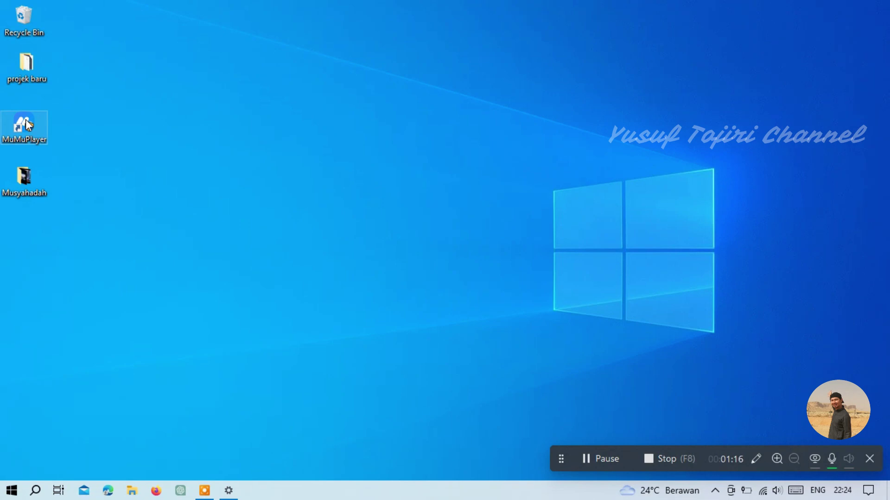
right_click(28, 124)
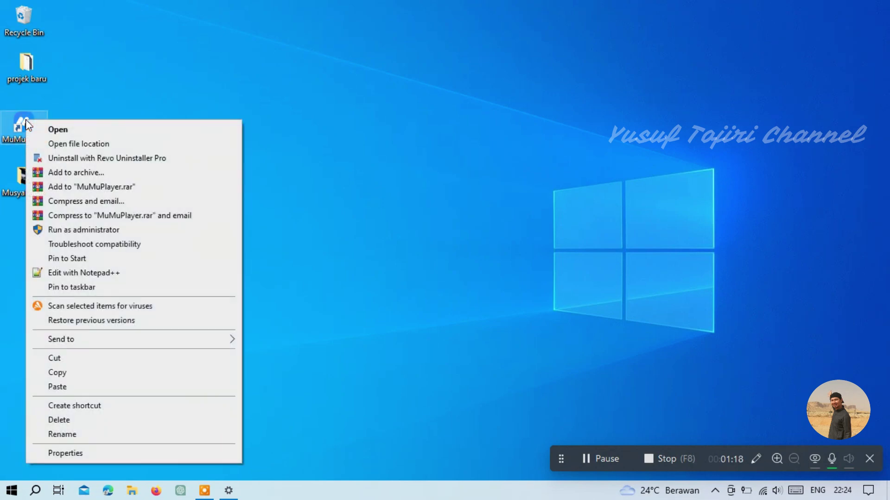
click(90, 145)
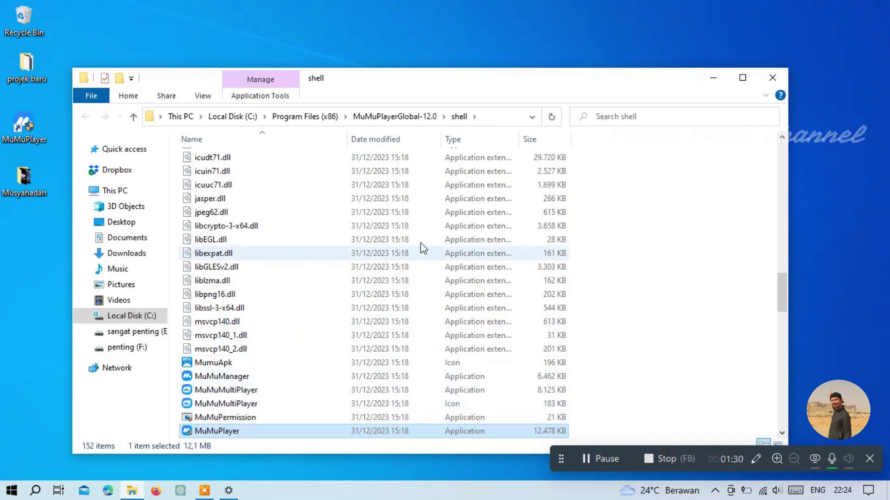
- Copy the path C:\Program Files (x86)\MuMuPlayerGlobal-12.0\shell and close the folder window
click(485, 120)
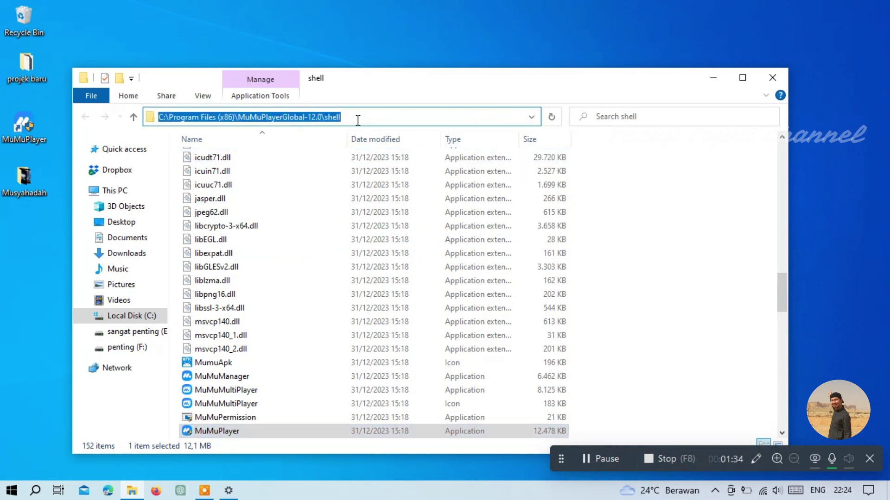
right_click(330, 121)
click(362, 163)
click(764, 81)
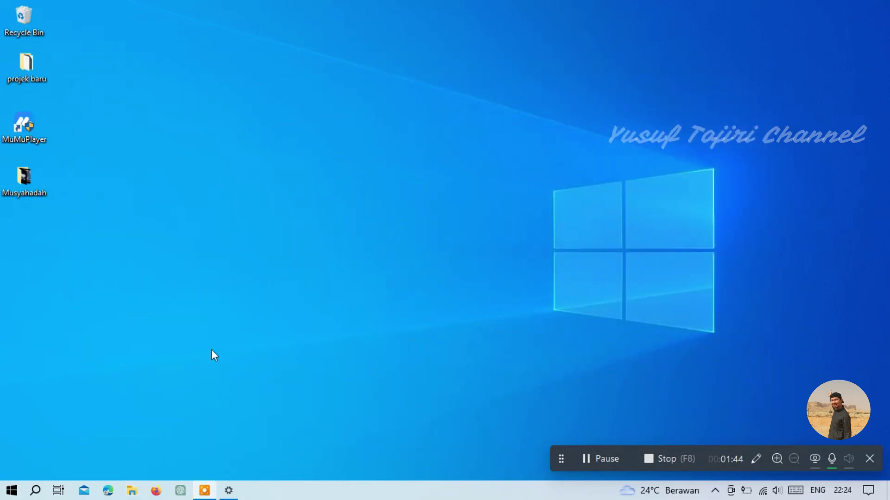
- Return to Graphics settings, browse for a desktop app and go to the copied MuMuPlayerGlobal-12.0\shell path
mouse_move(229, 496)
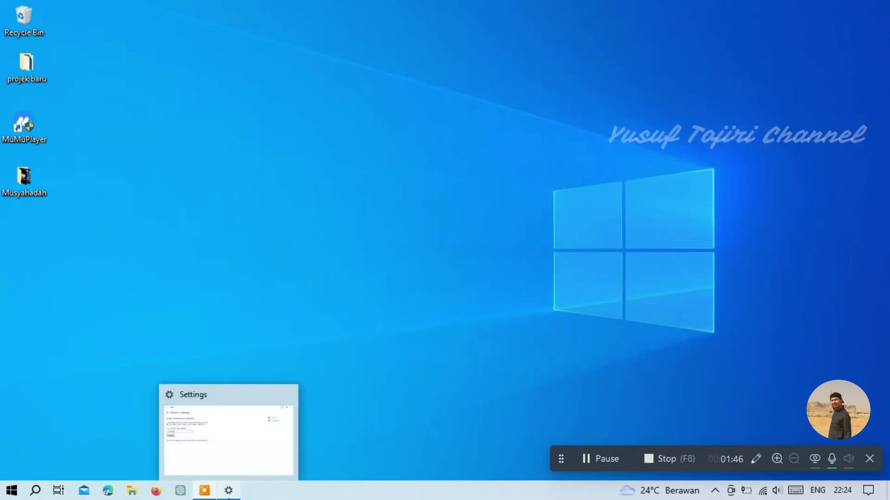
click(229, 440)
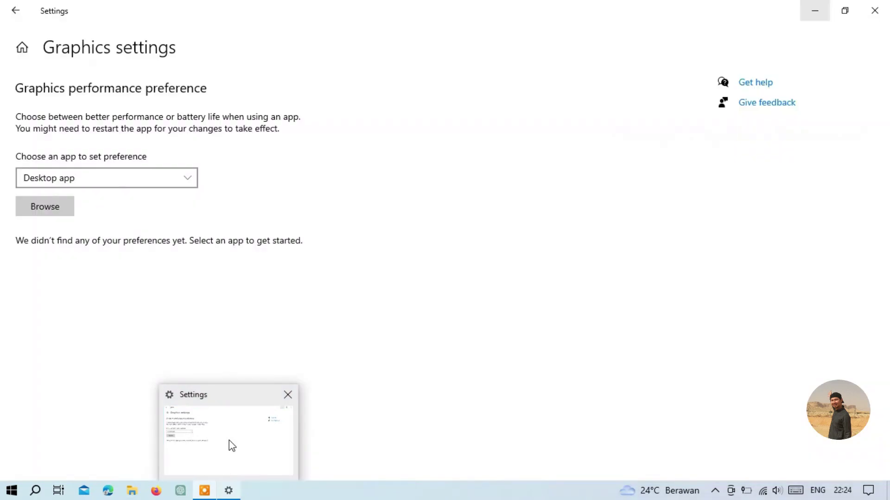
click(52, 212)
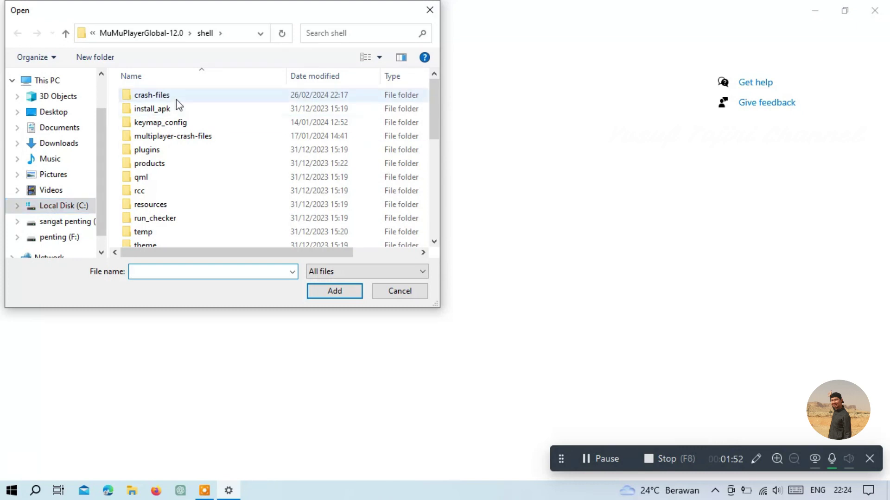
click(230, 37)
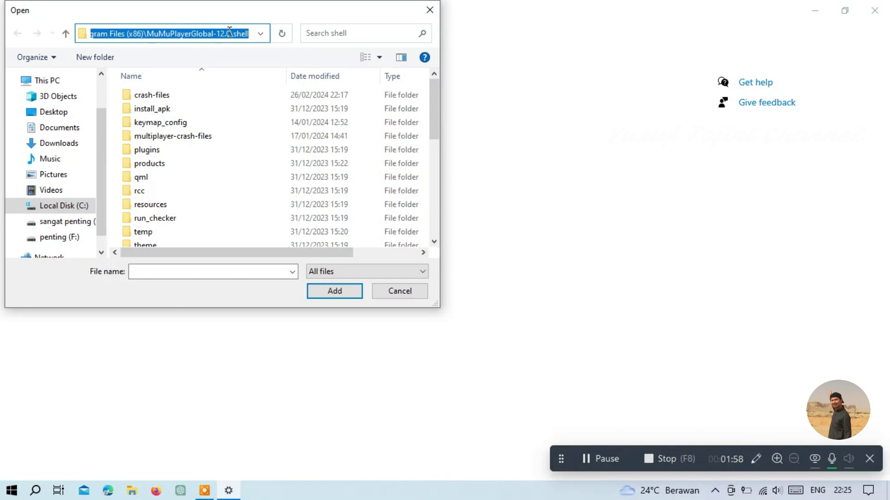
right_click(229, 31)
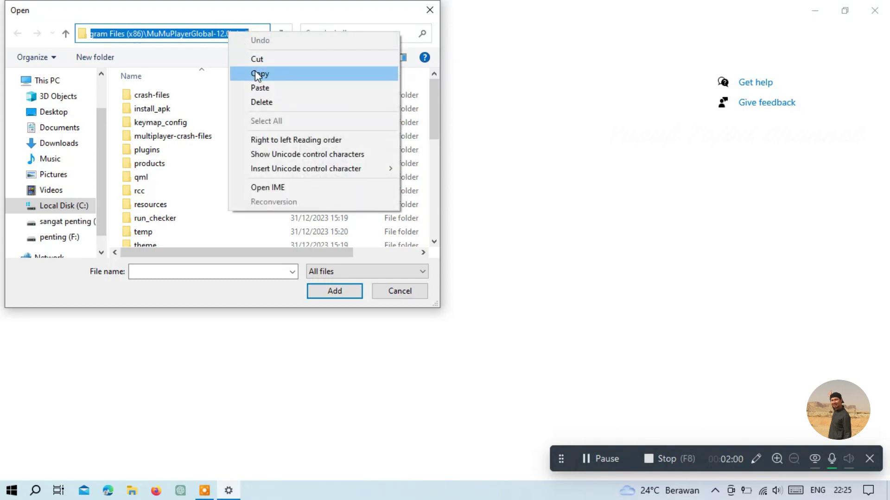
click(256, 87)
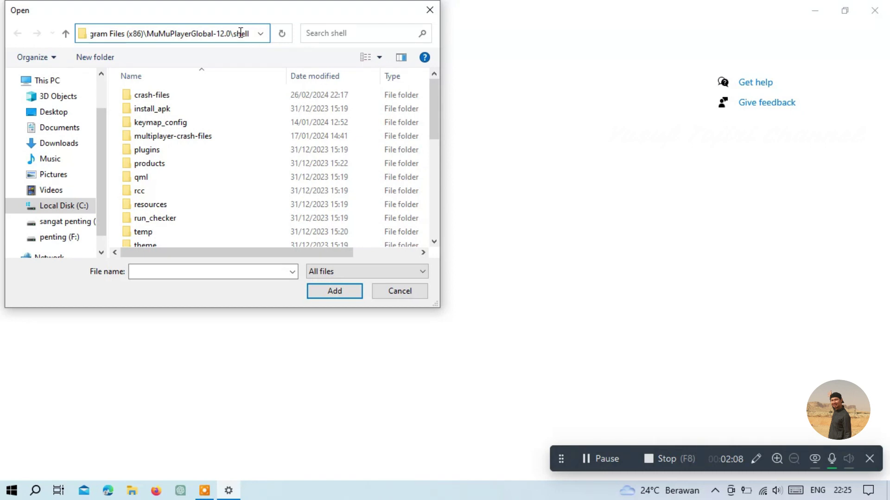
key(Return)
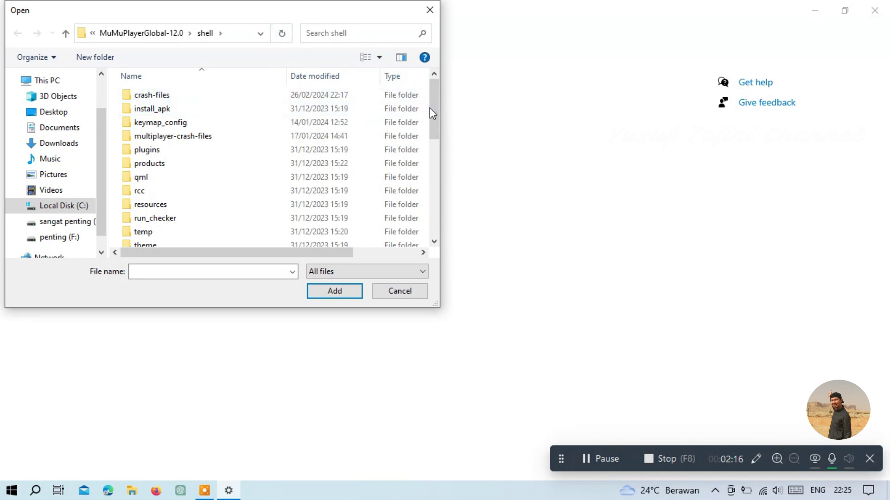
- Add the MuMuPlayer application from the shell folder to the graphics performance preference list
drag(431, 94, 431, 176)
click(305, 173)
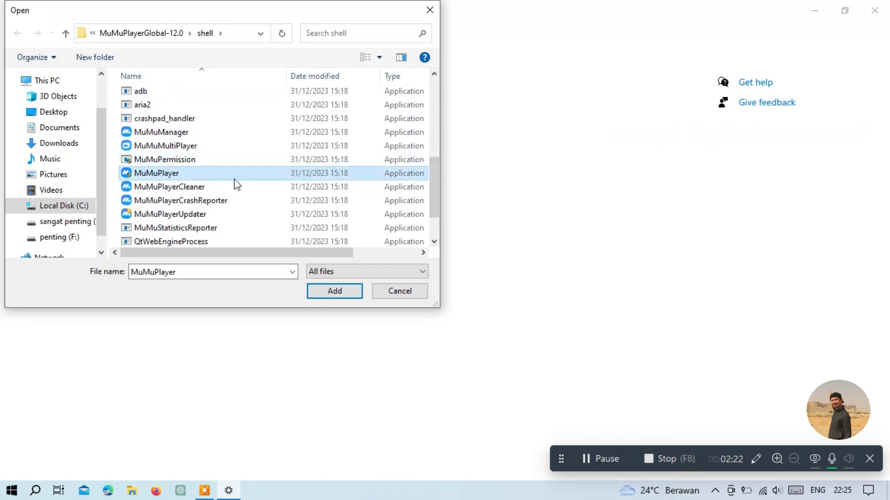
drag(182, 252, 144, 250)
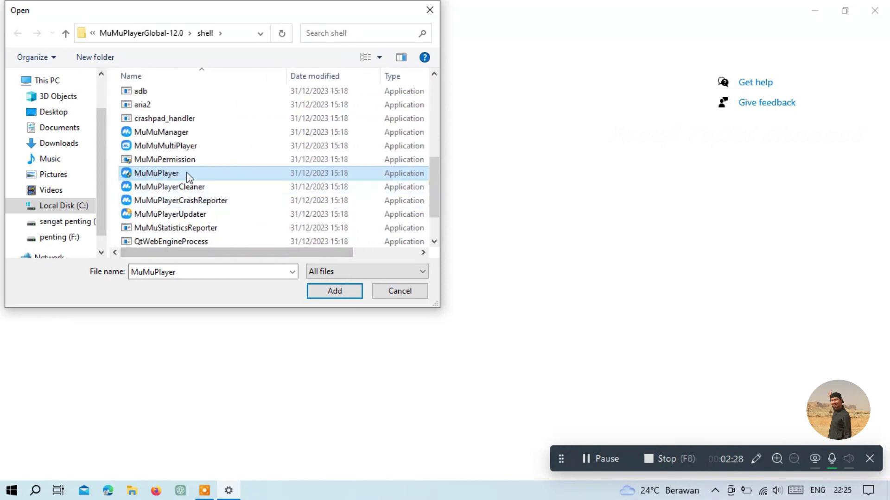
click(335, 291)
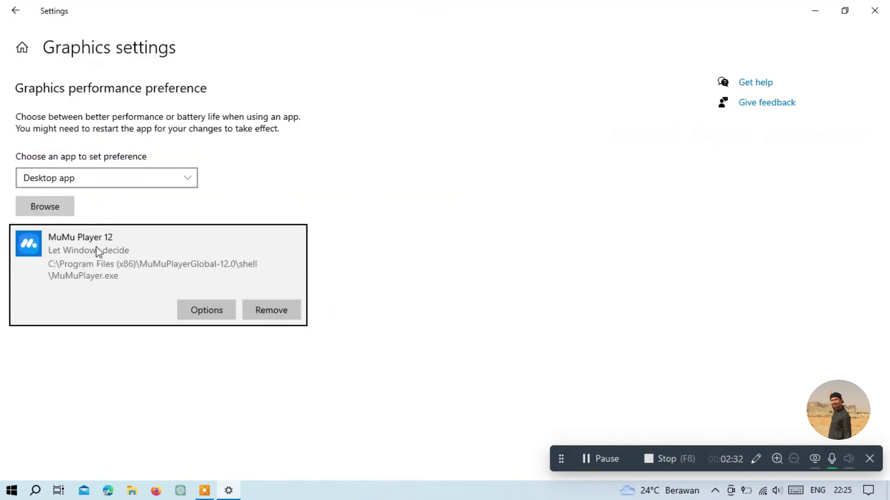
- Set the graphics preference of MuMu Player 12 to High performance and save it
click(191, 310)
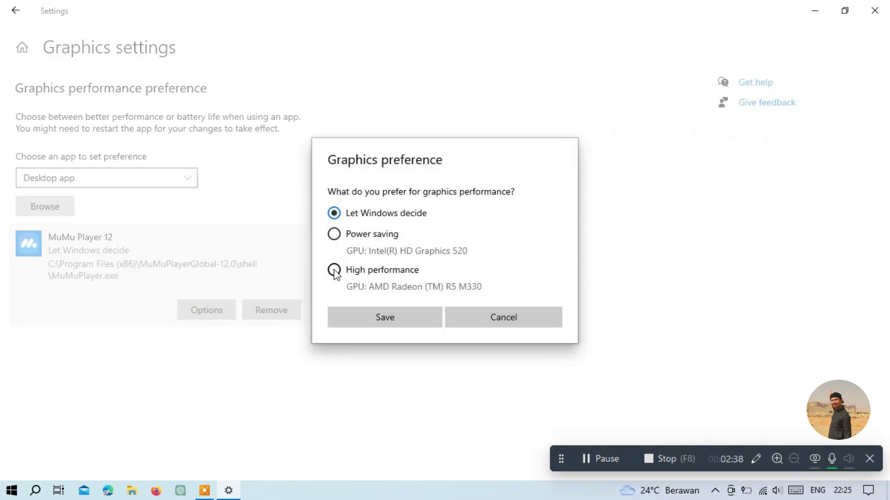
click(383, 272)
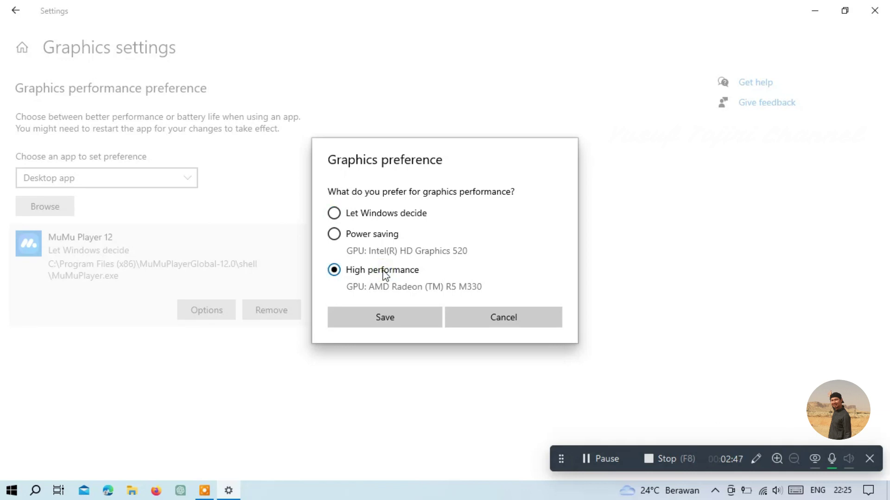
click(385, 318)
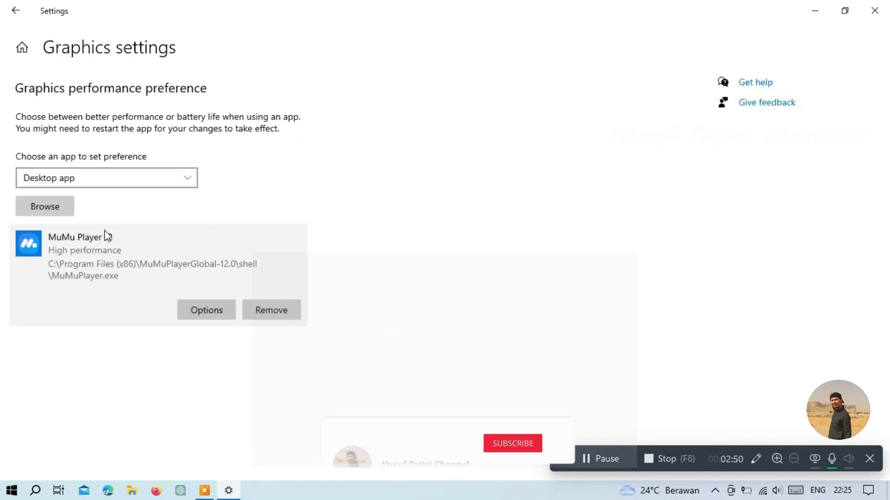
- Browse the shell folder and add the MuMuMultiPlayer application to the graphics performance preference list
click(45, 214)
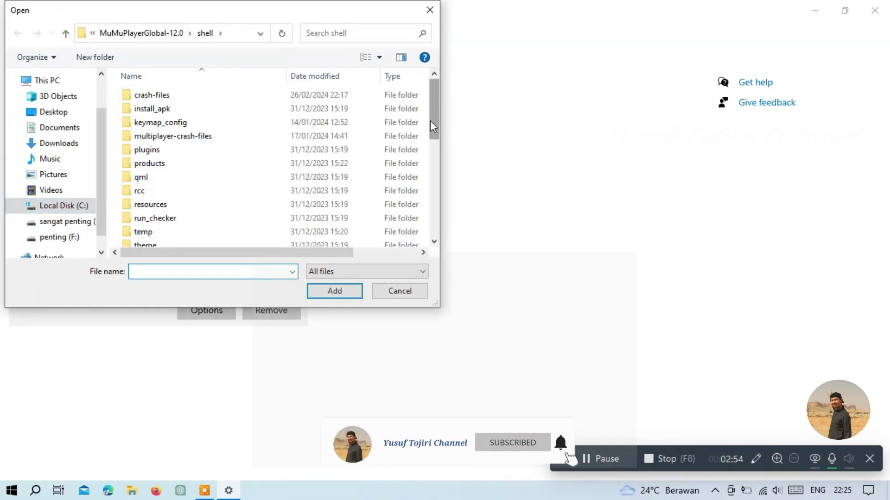
drag(433, 124, 433, 185)
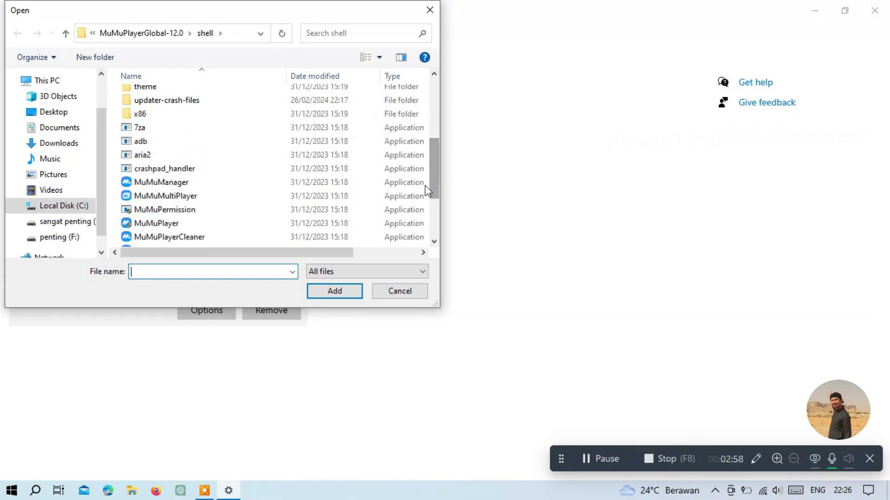
click(328, 197)
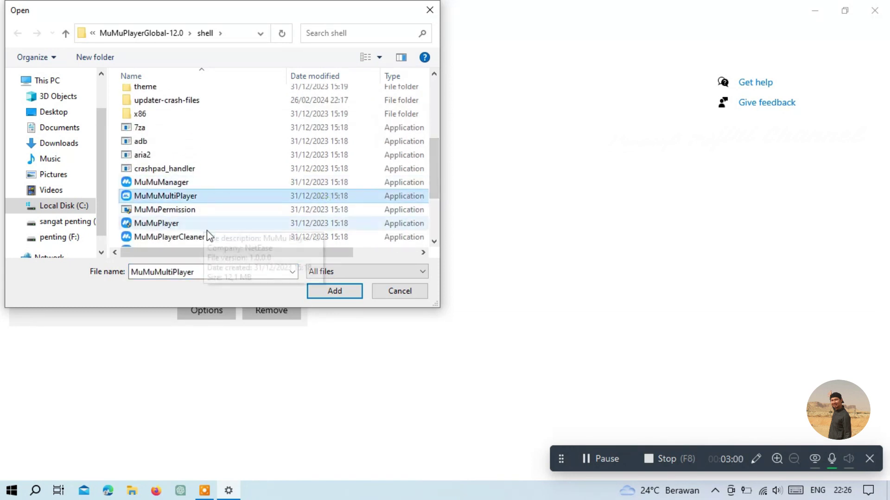
drag(230, 253, 293, 255)
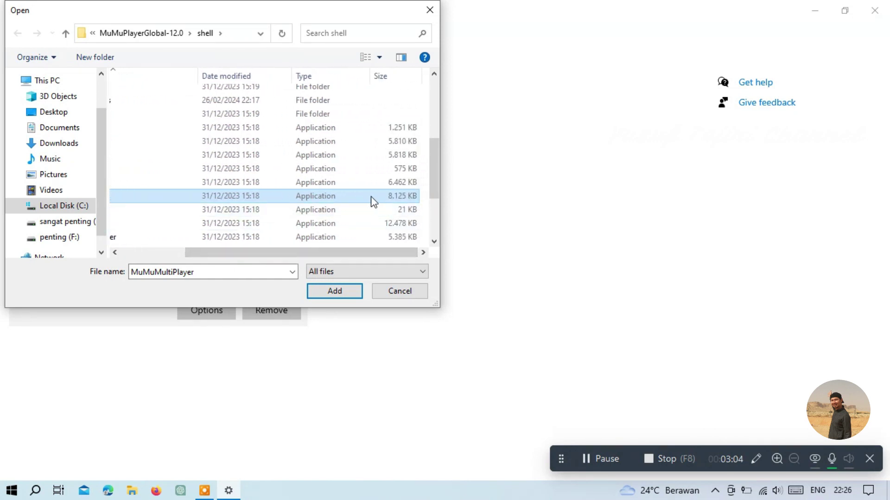
click(337, 292)
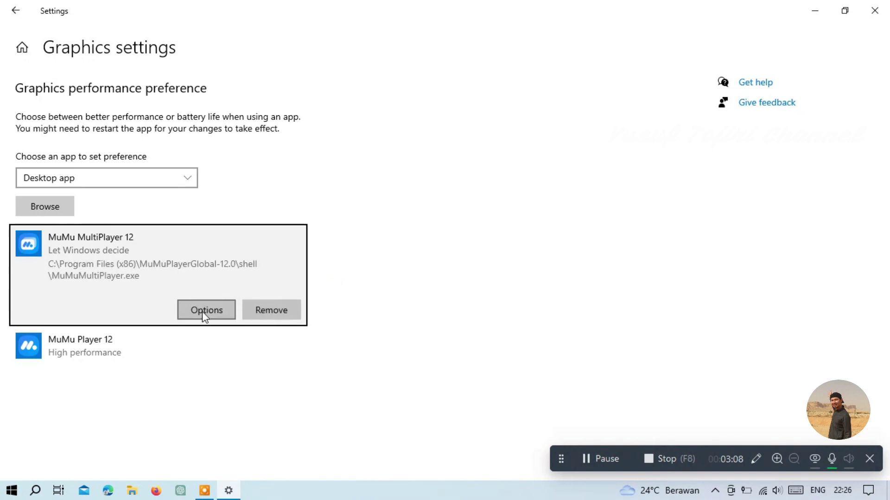
- Set the graphics preference of MuMu MultiPlayer 12 to High performance, save it and close Settings
click(202, 310)
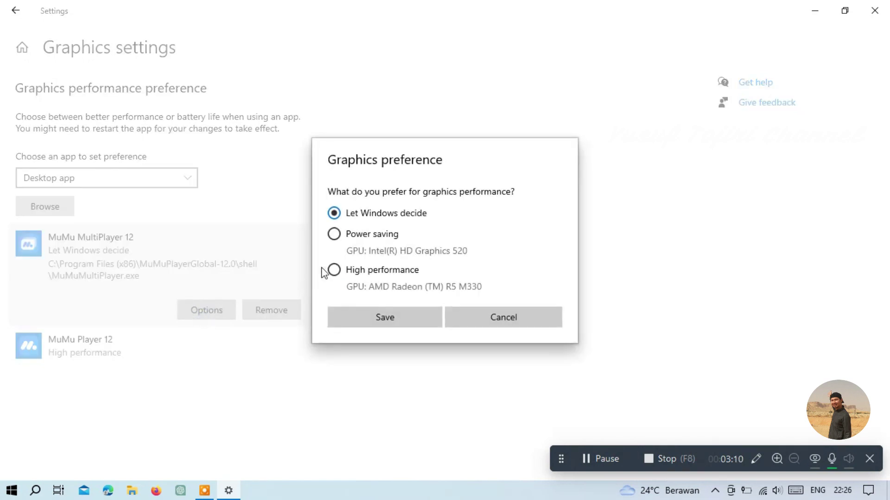
click(335, 271)
click(396, 309)
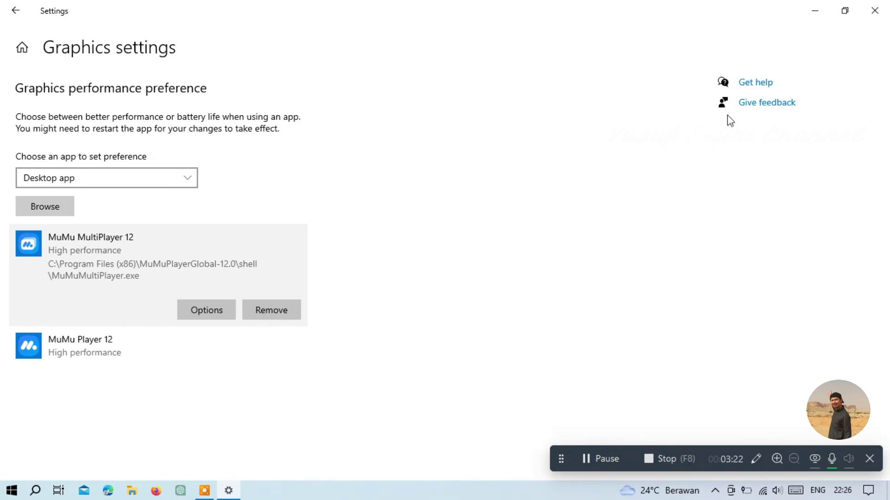
click(874, 13)
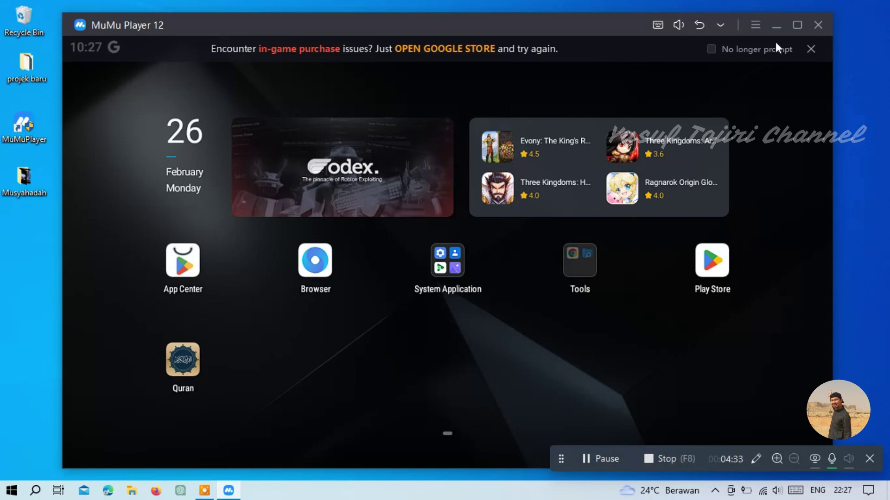
- In MuMu Player 12, dismiss the in-game purchase notice and examine the graphics card in use under Problem diagnosis
click(806, 50)
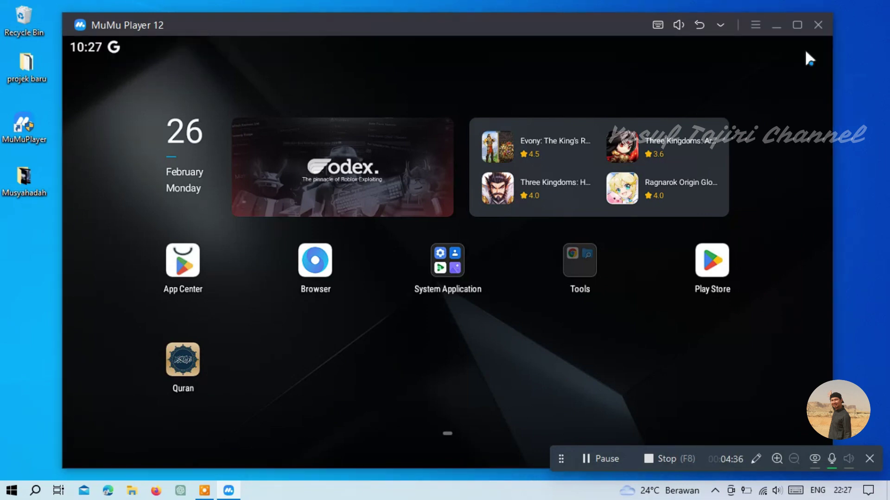
click(754, 25)
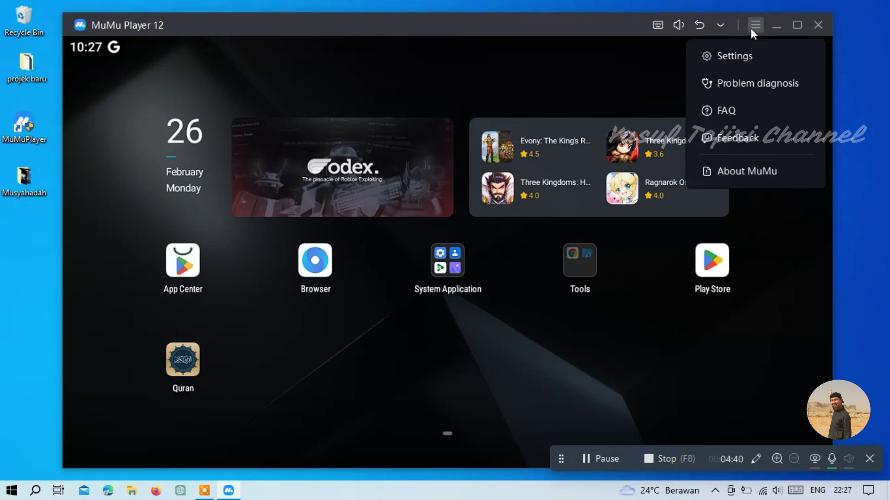
click(731, 84)
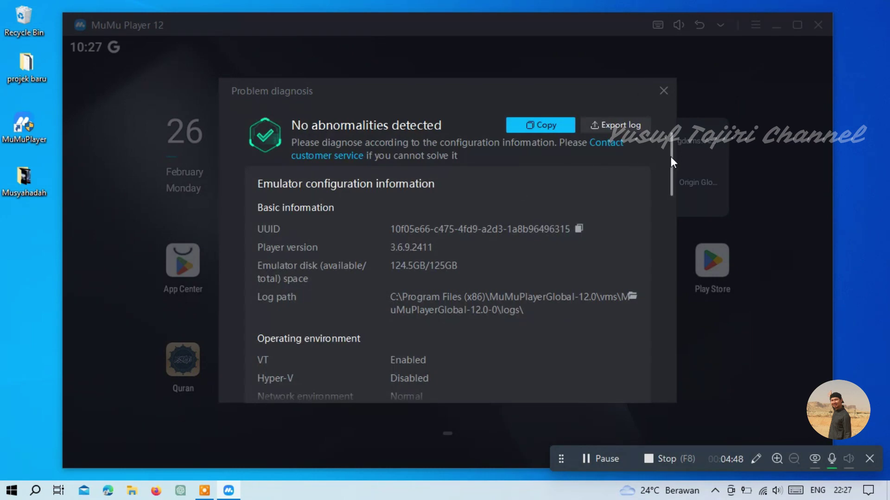
drag(671, 157, 671, 242)
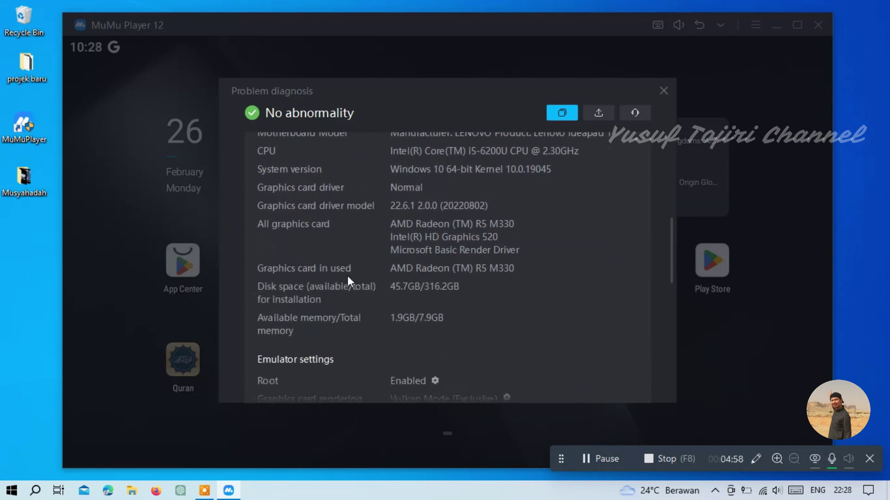